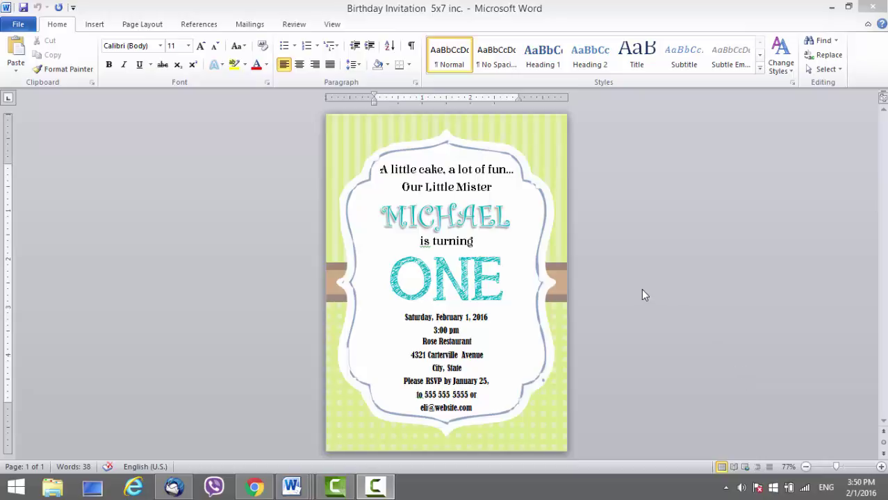
Step: Preview the red ELISABETH invitation window, then return to the green MICHAEL invitation
mouse_move(291, 486)
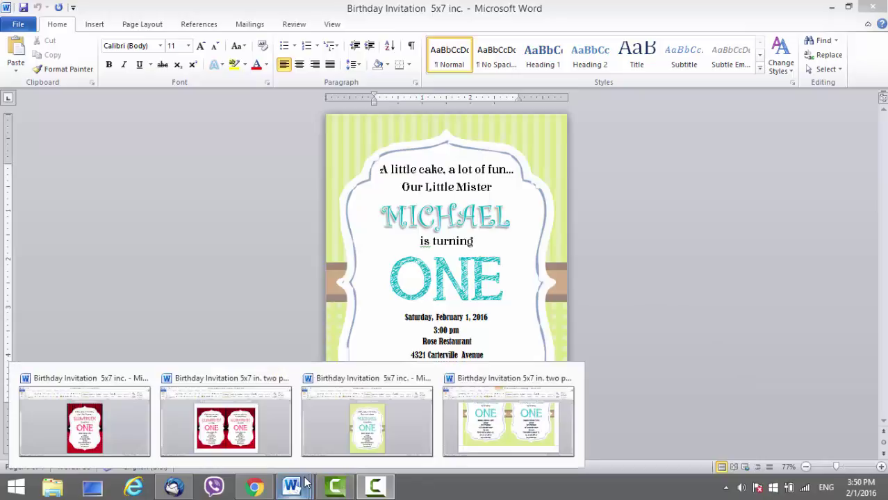
click(110, 412)
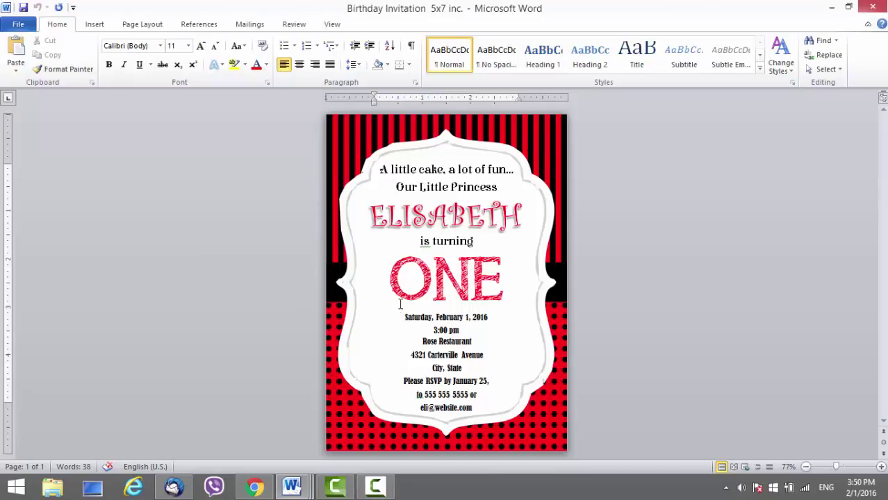
mouse_move(297, 475)
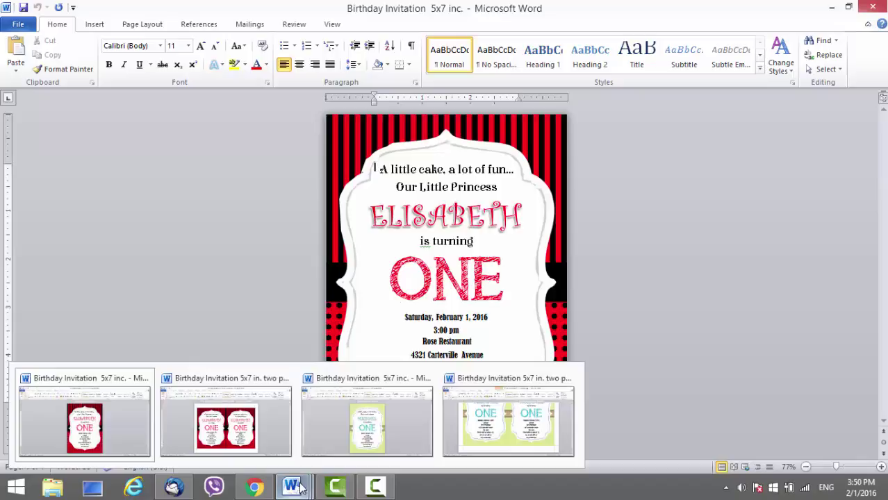
click(348, 423)
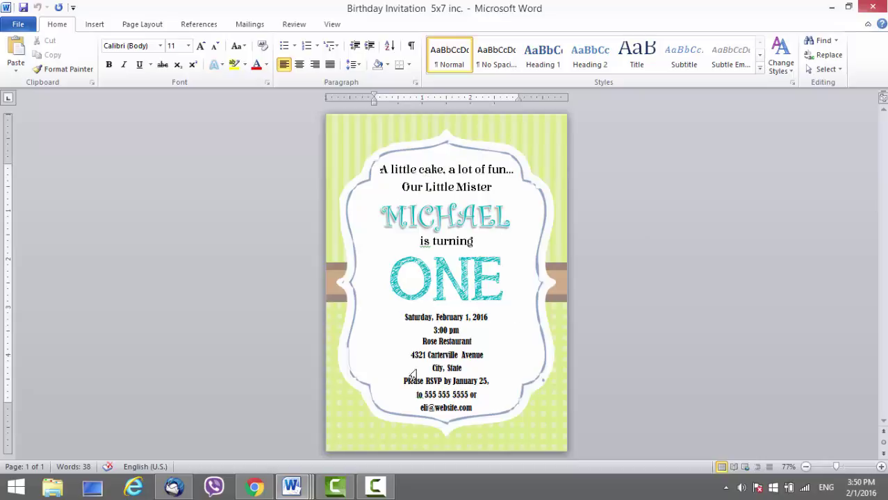
click(419, 173)
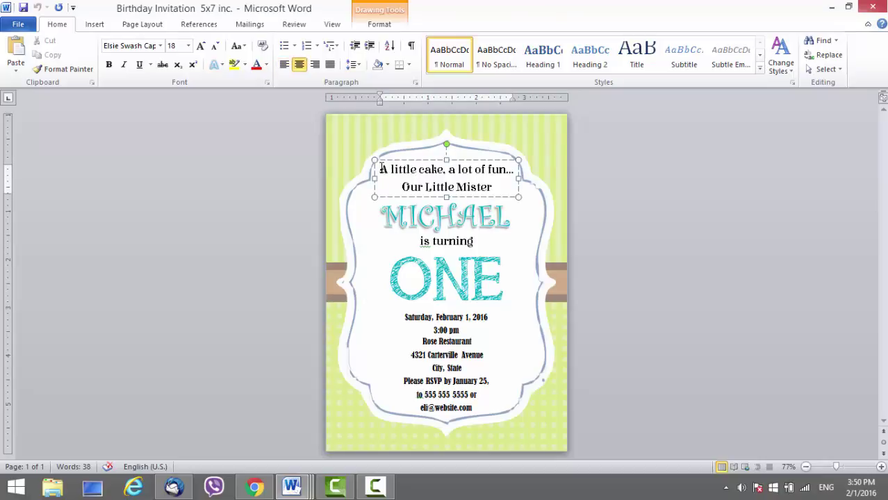
mouse_move(379, 168)
mouse_down()
mouse_move(504, 188)
mouse_move(493, 185)
mouse_up()
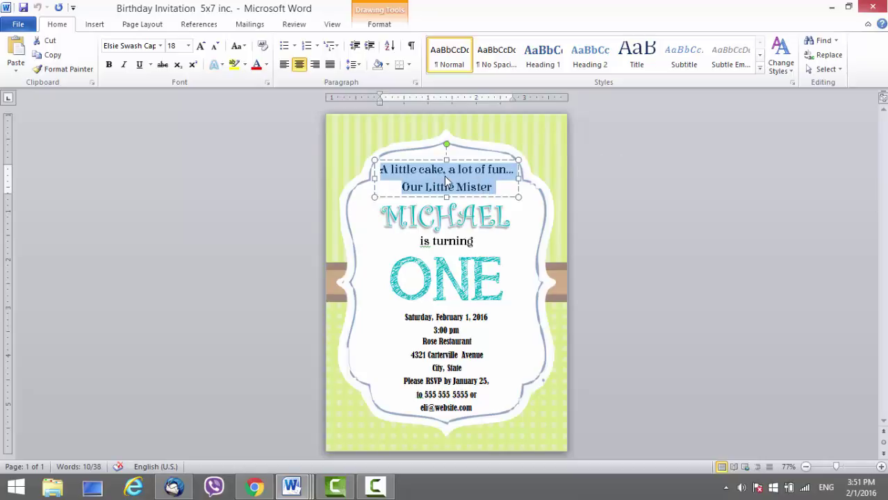
click(187, 46)
click(187, 46)
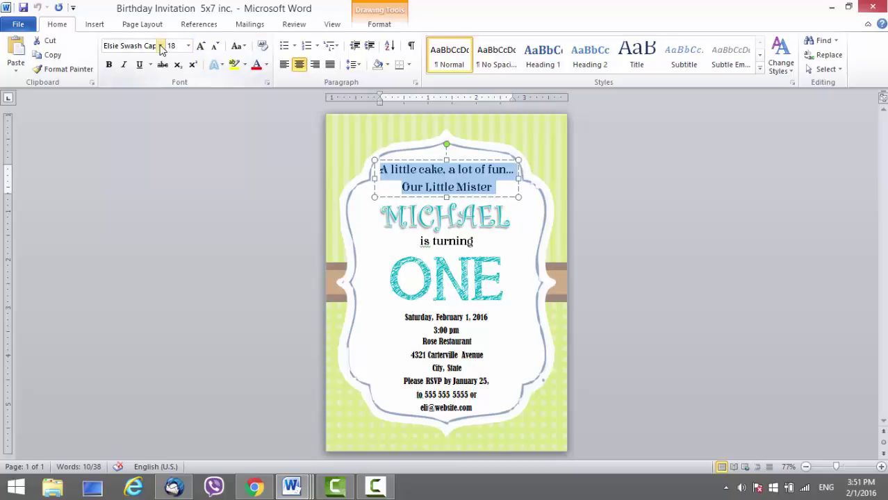
click(159, 46)
click(160, 46)
click(456, 219)
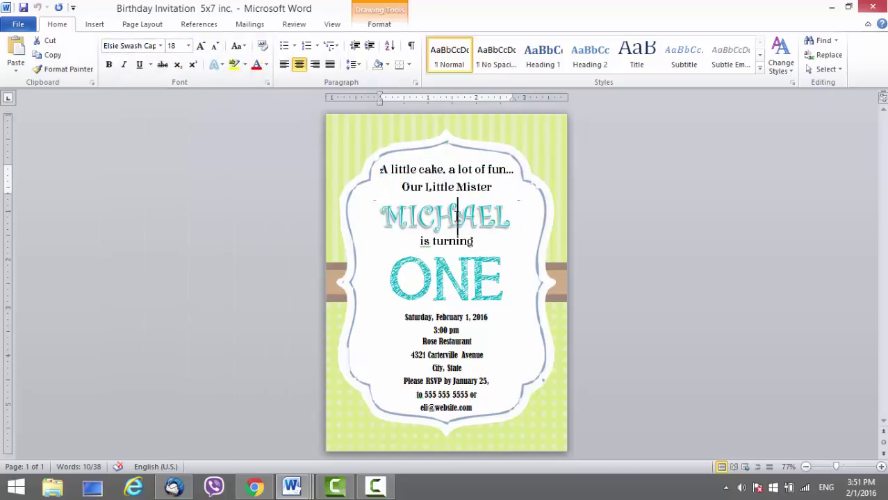
double_click(491, 218)
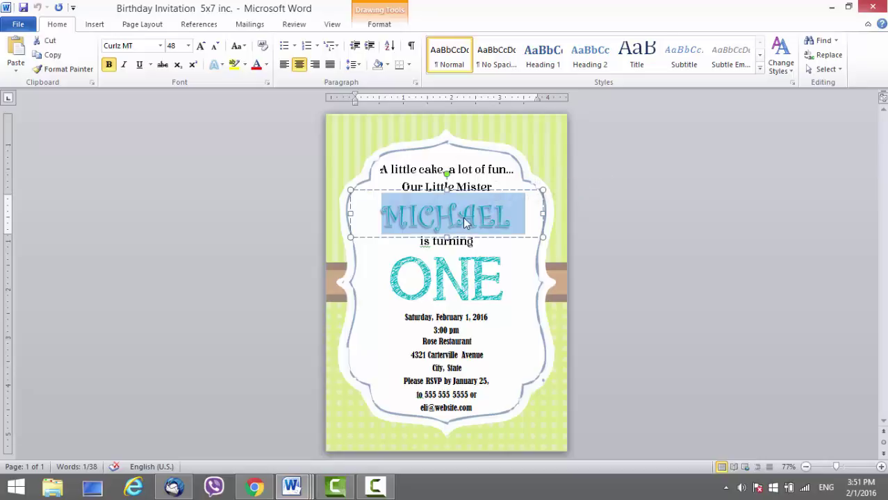
Step: Replace the word ONE on the invitation with TWO
click(450, 242)
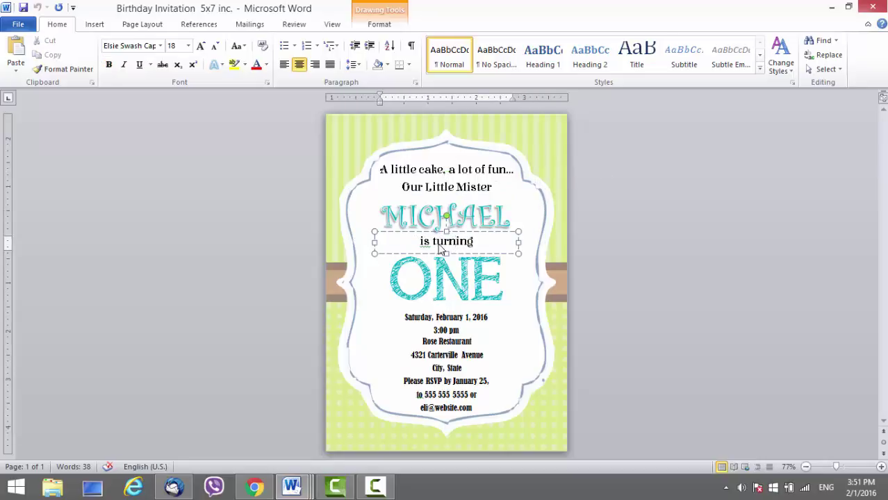
click(425, 284)
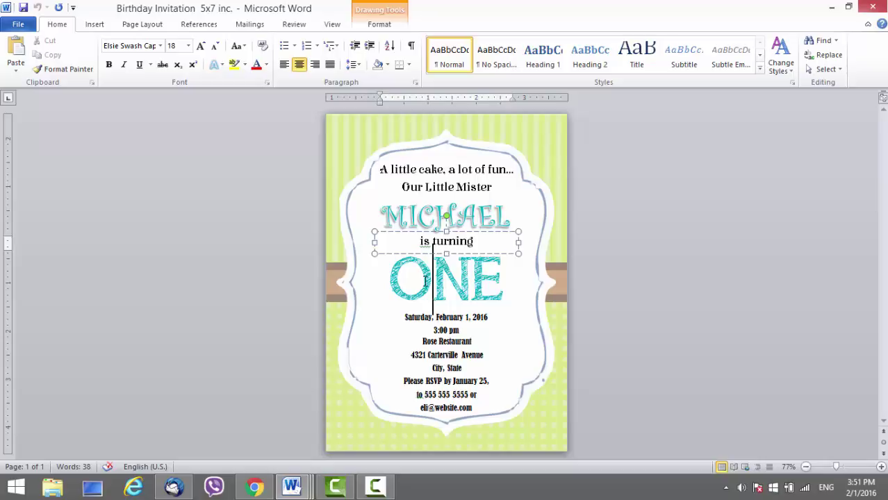
double_click(425, 285)
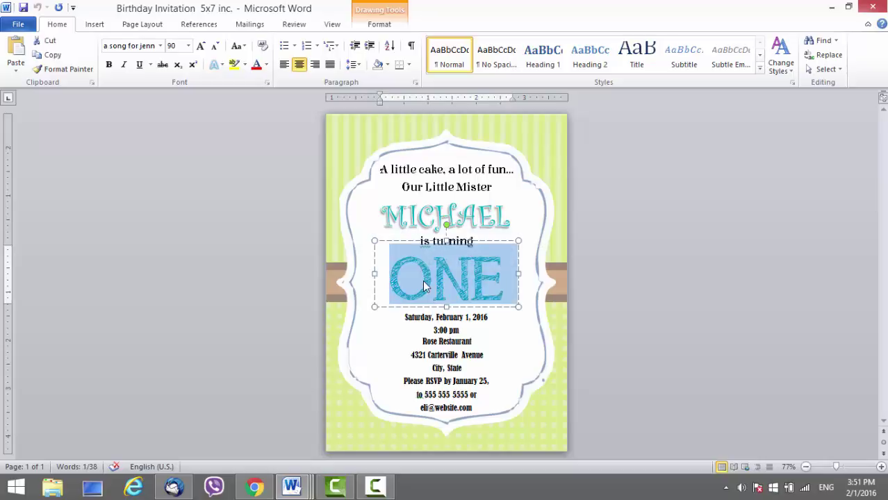
text(TW)
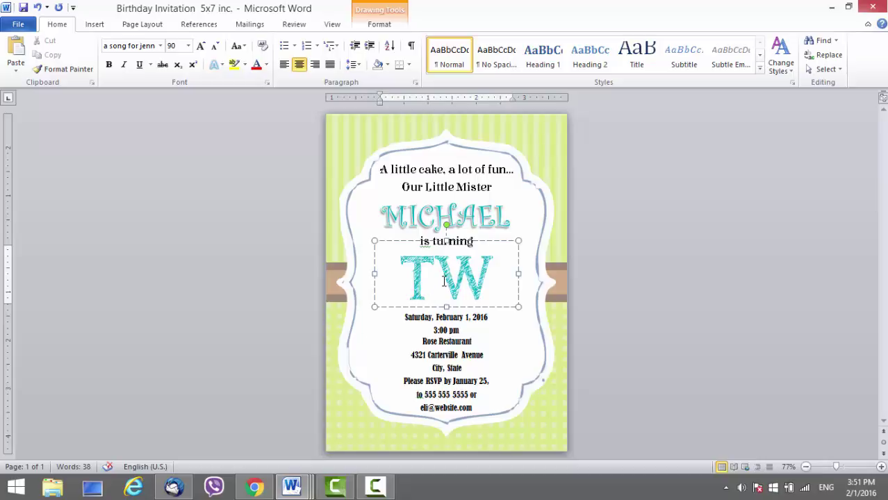
Step: Set the TWO text to font size 85
double_click(443, 280)
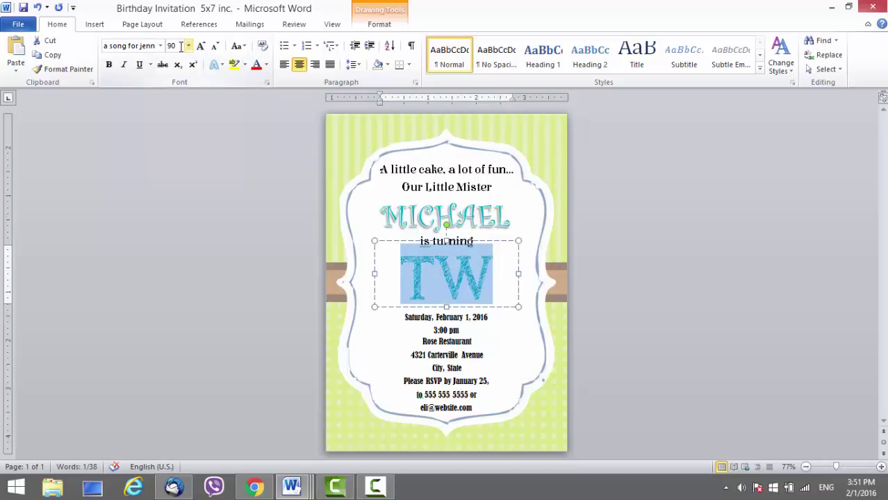
click(217, 47)
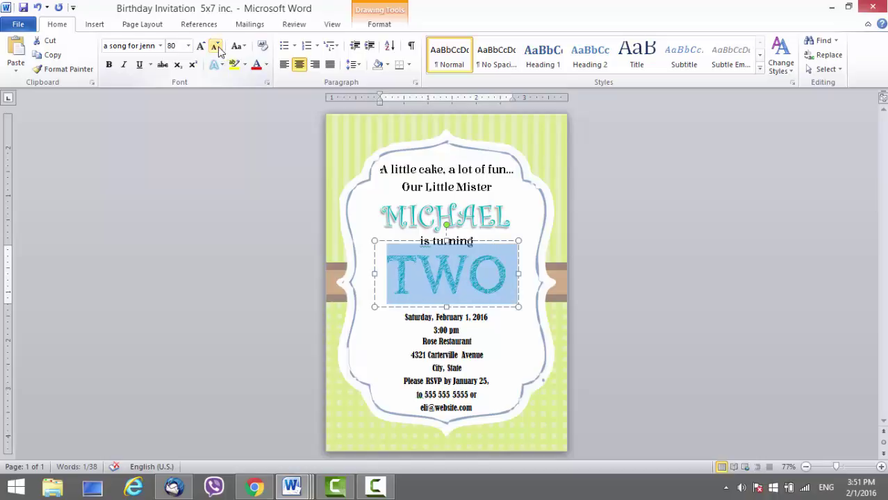
click(454, 354)
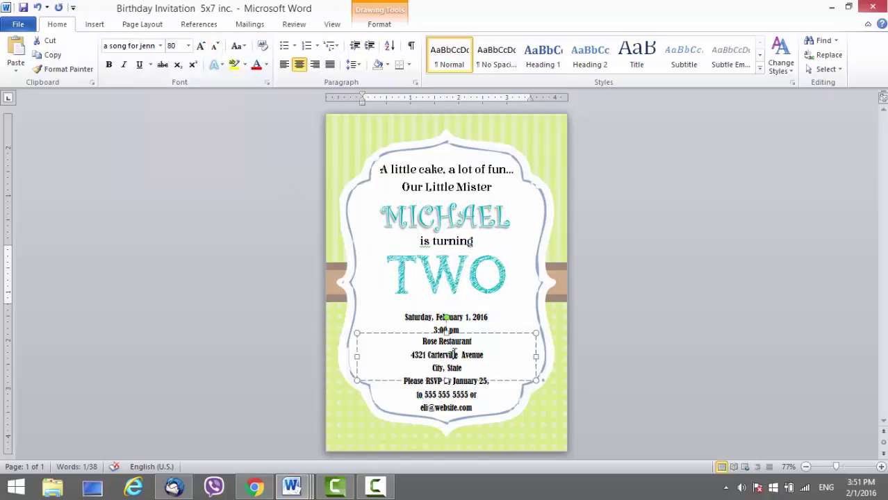
click(433, 269)
double_click(433, 270)
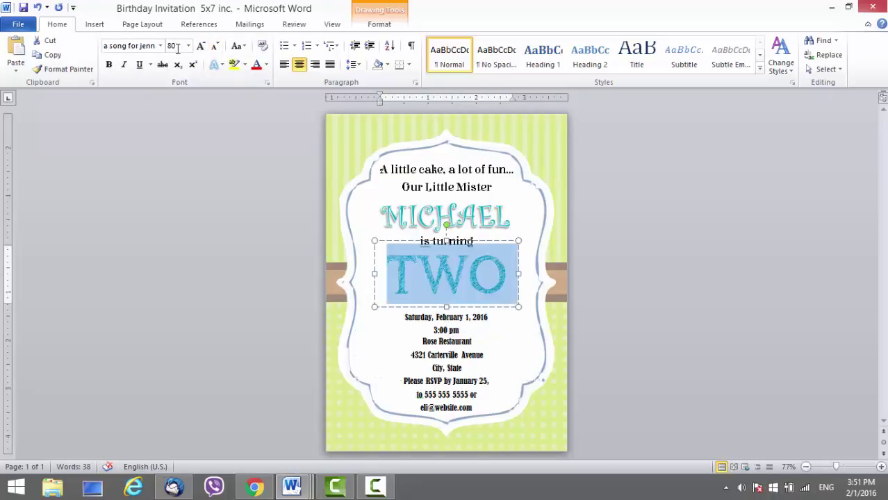
click(181, 49)
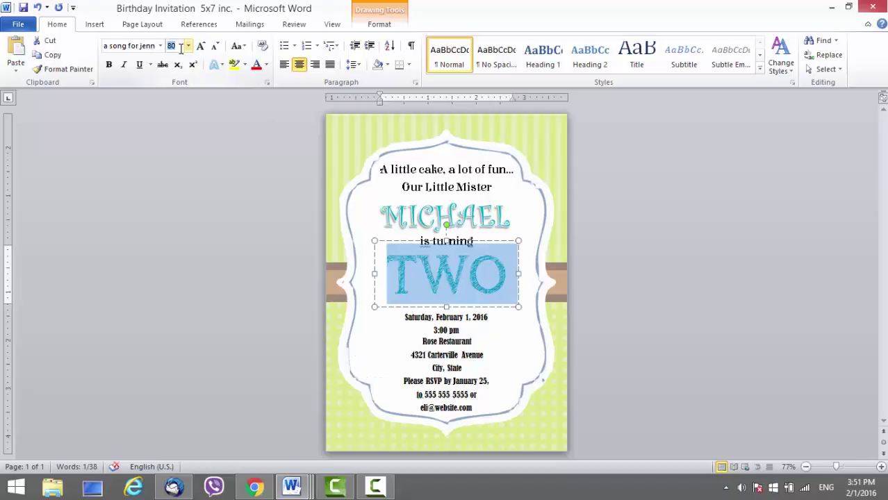
text(85)
key(Return)
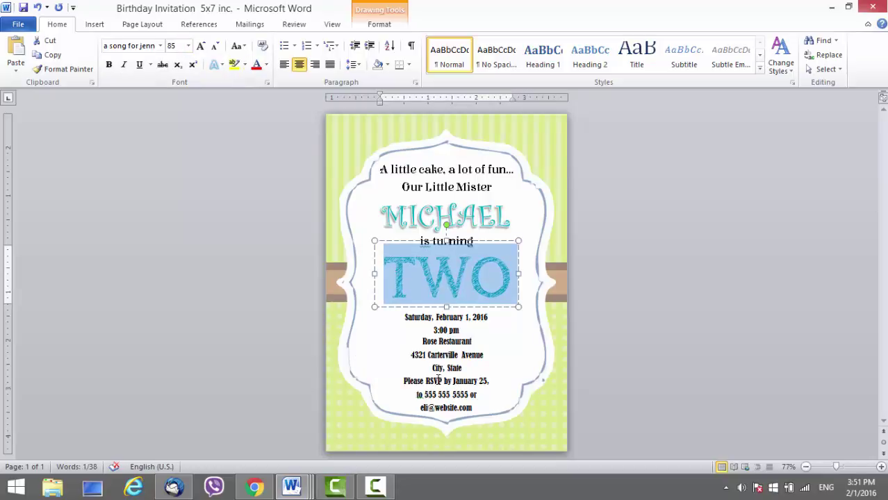
click(439, 380)
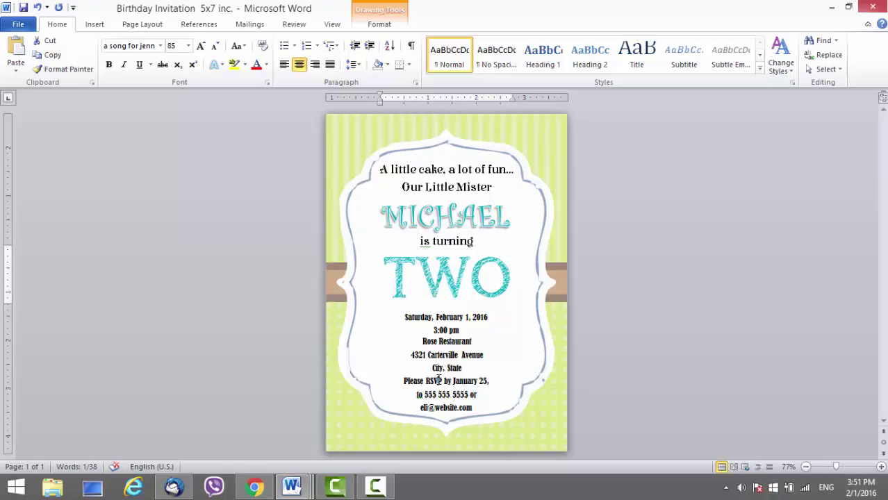
click(419, 320)
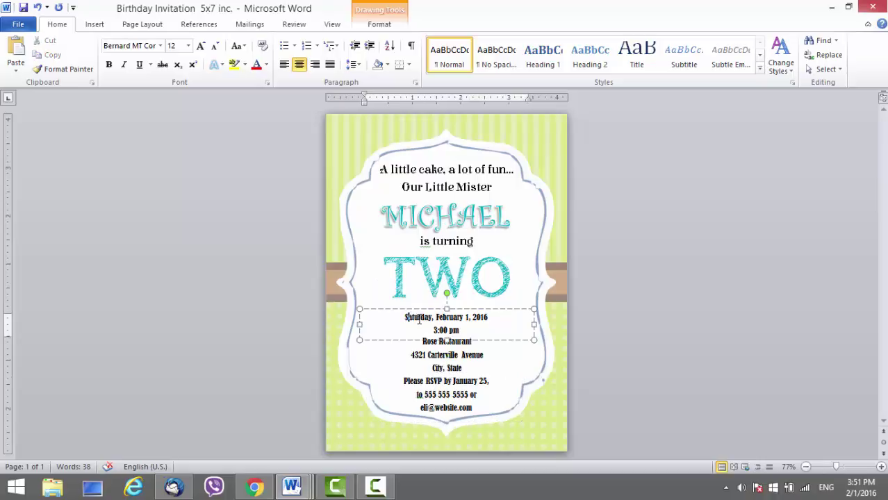
click(446, 382)
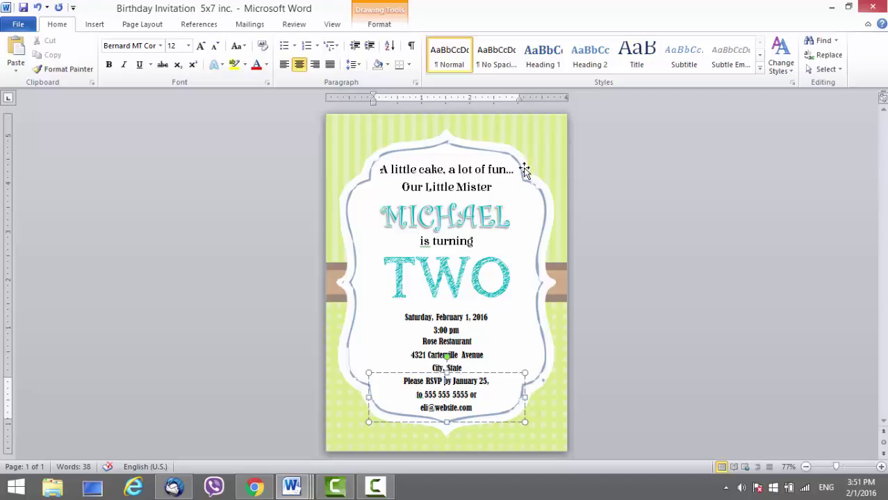
Step: Recolor the top striped background picture to Aqua
click(558, 148)
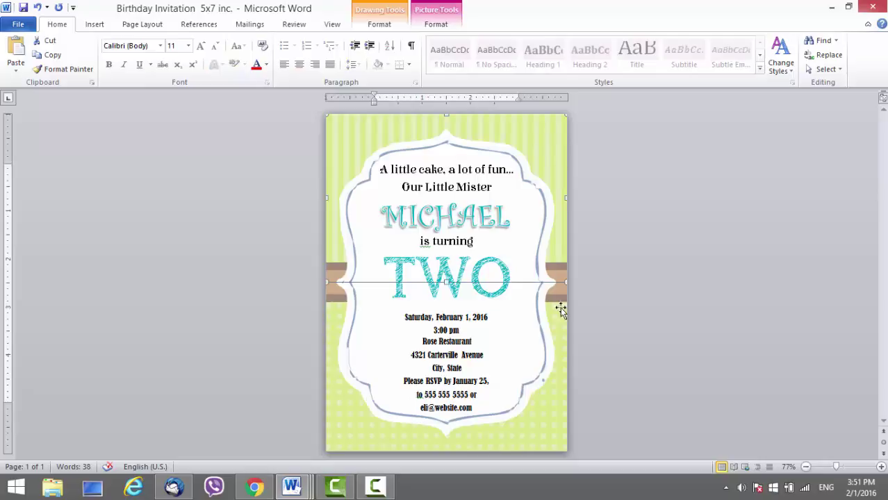
click(555, 410)
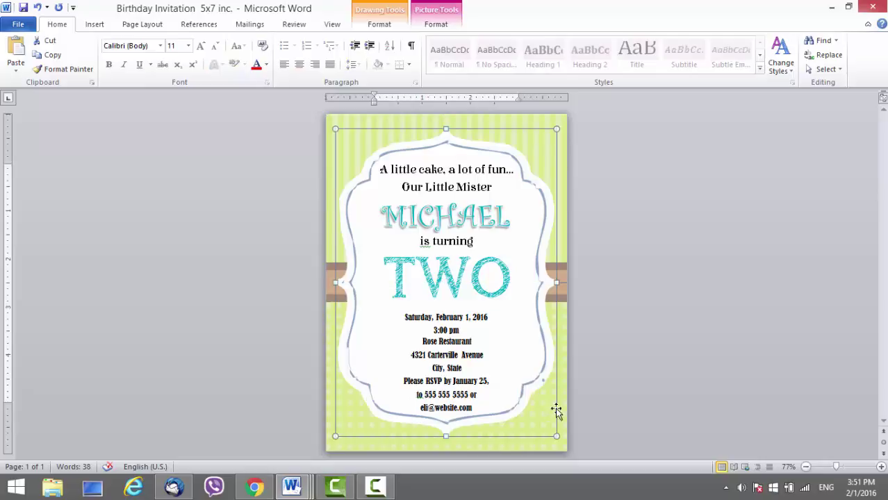
click(561, 286)
click(551, 264)
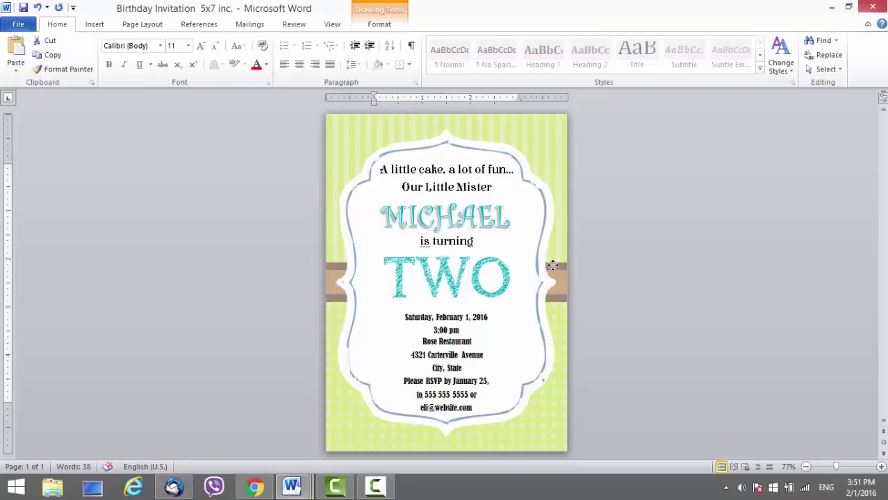
click(562, 266)
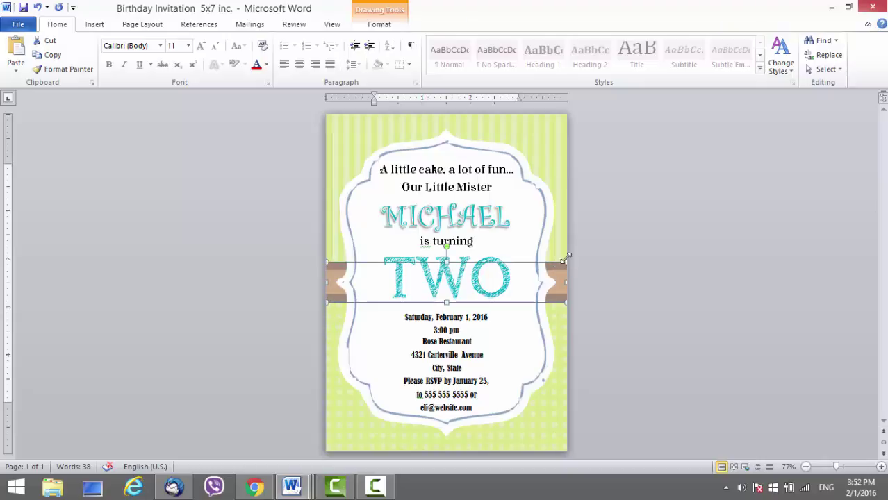
click(558, 146)
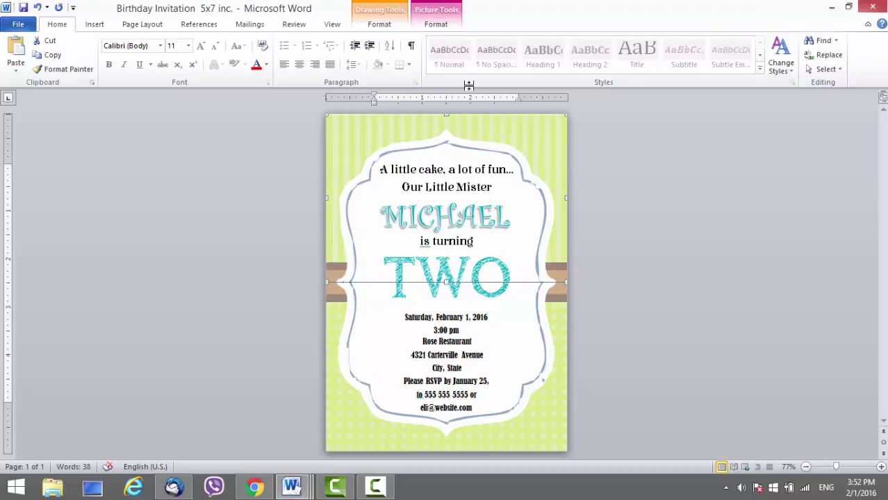
click(436, 25)
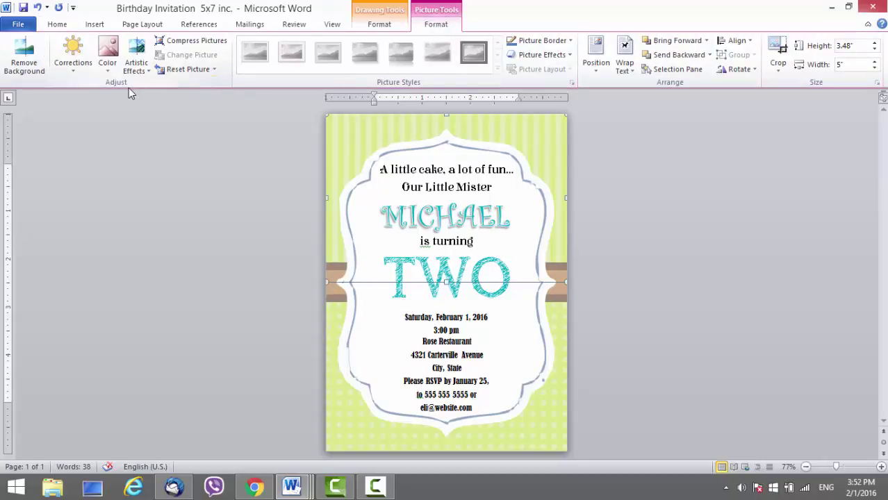
click(108, 63)
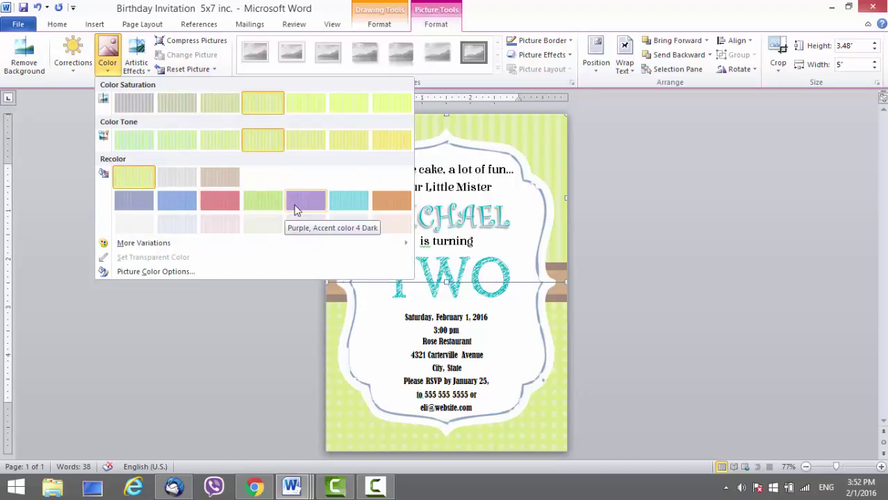
click(348, 207)
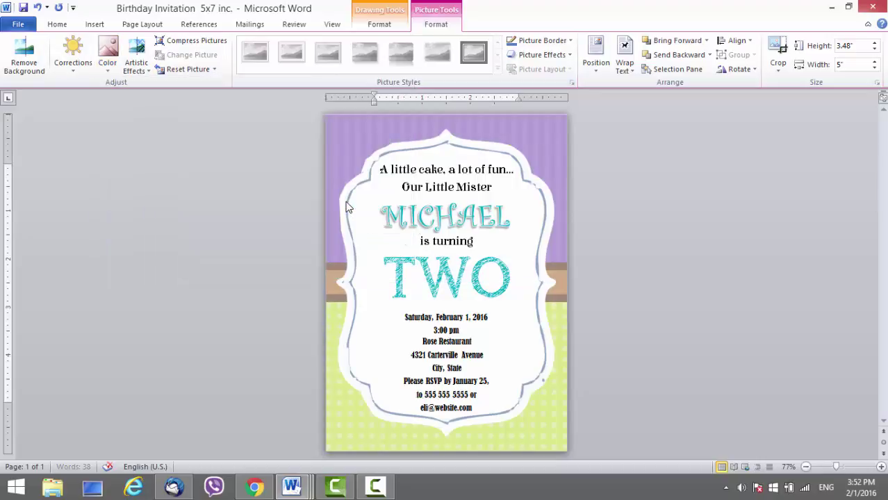
Step: Recolor the bottom dotted background picture to Blue
click(565, 349)
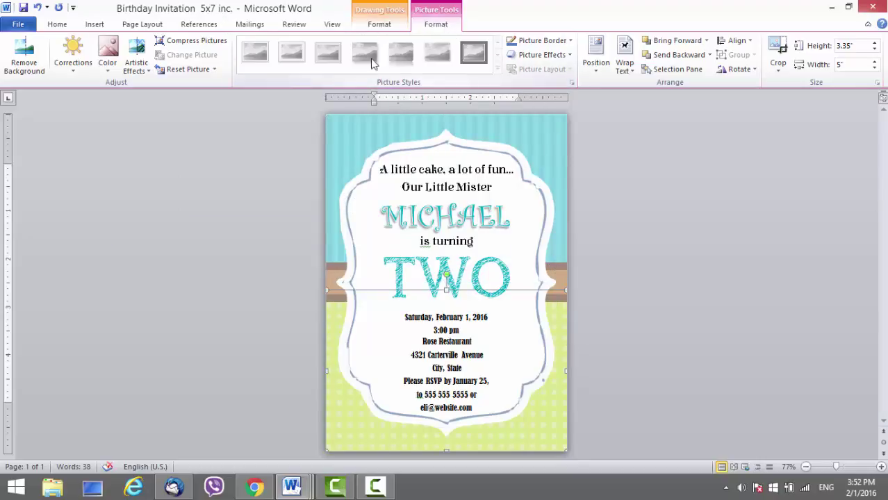
click(112, 74)
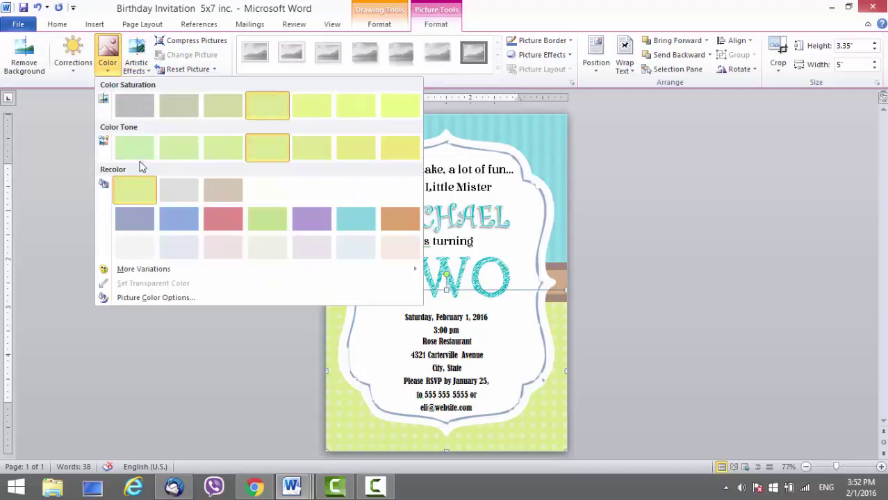
click(188, 224)
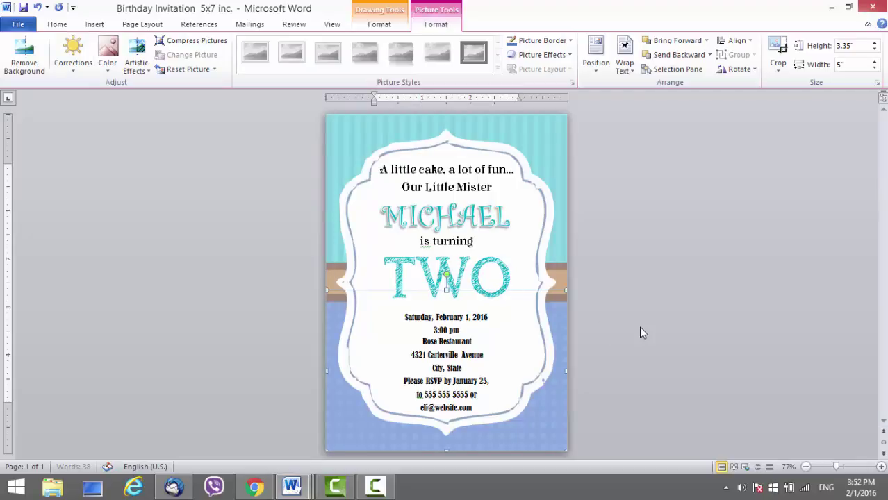
click(562, 279)
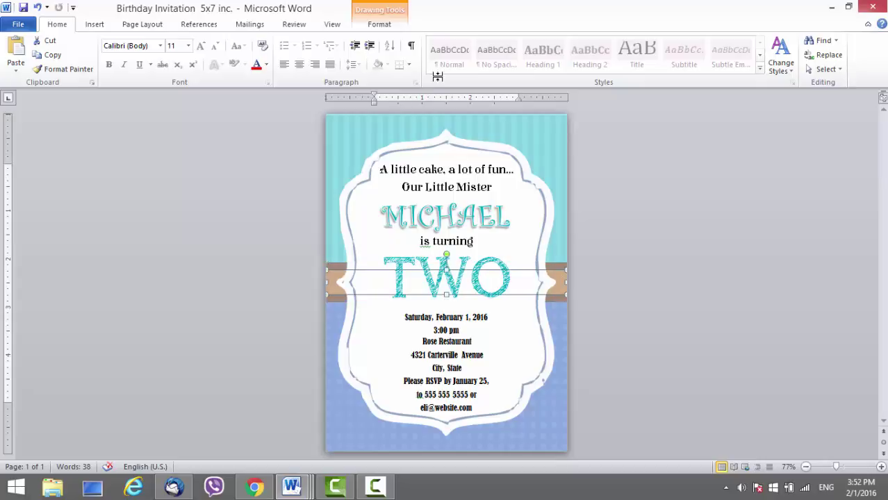
Step: Stretch the band behind TWO over the striped strip and fill it yellow
click(380, 26)
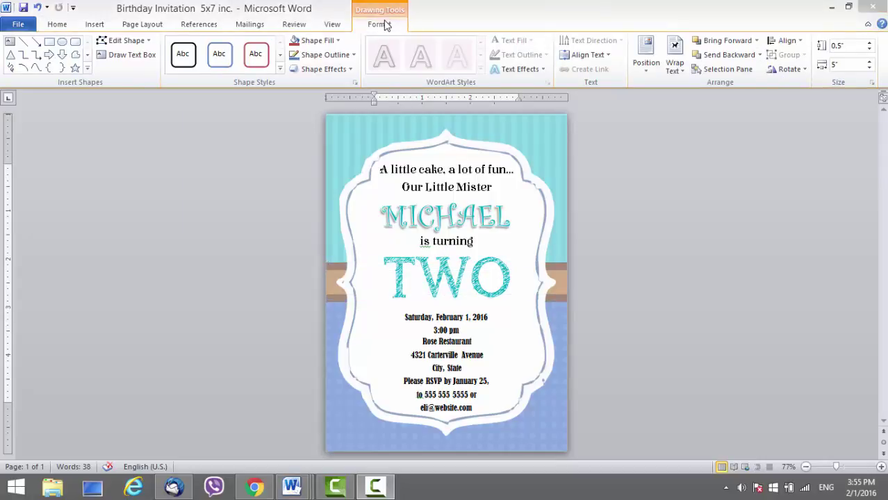
click(316, 42)
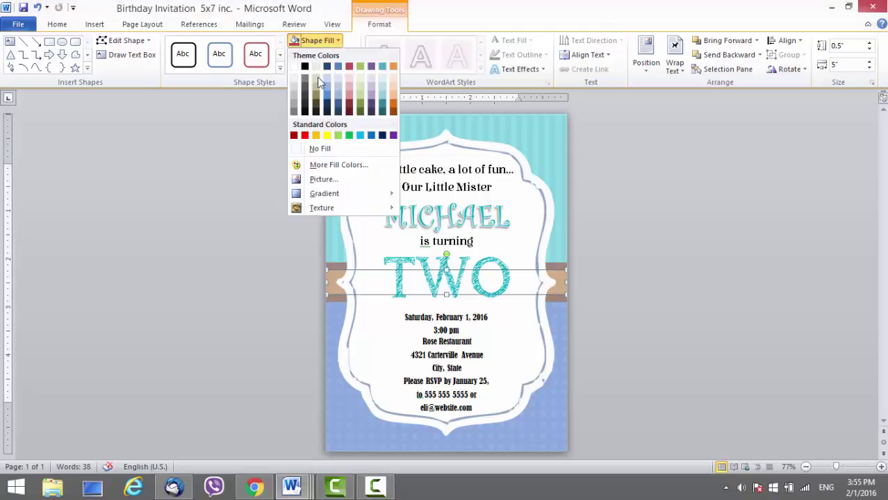
click(360, 95)
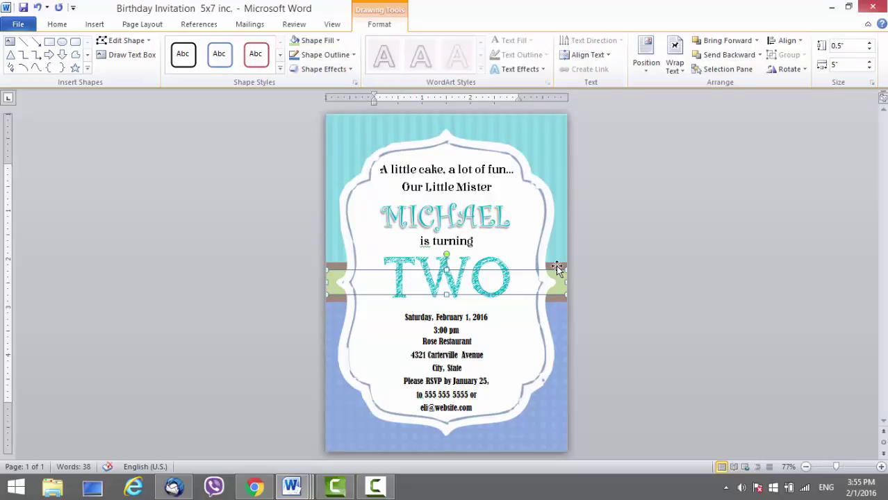
drag(556, 269, 559, 268)
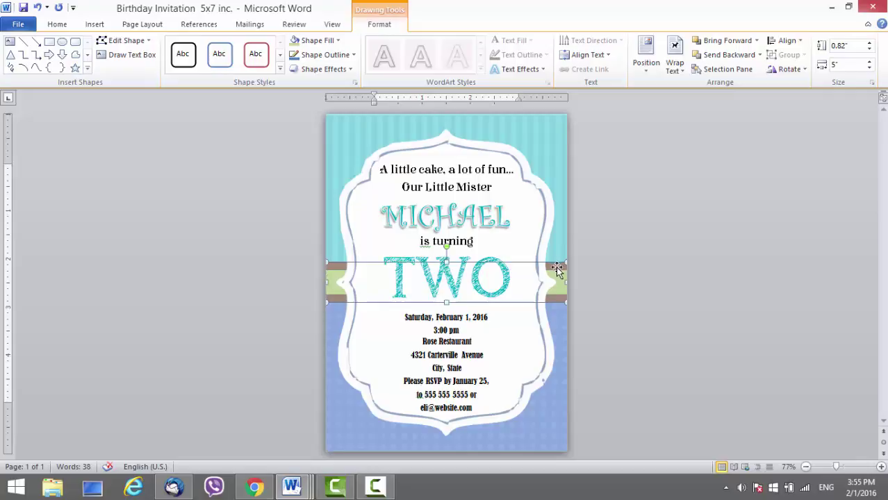
click(336, 42)
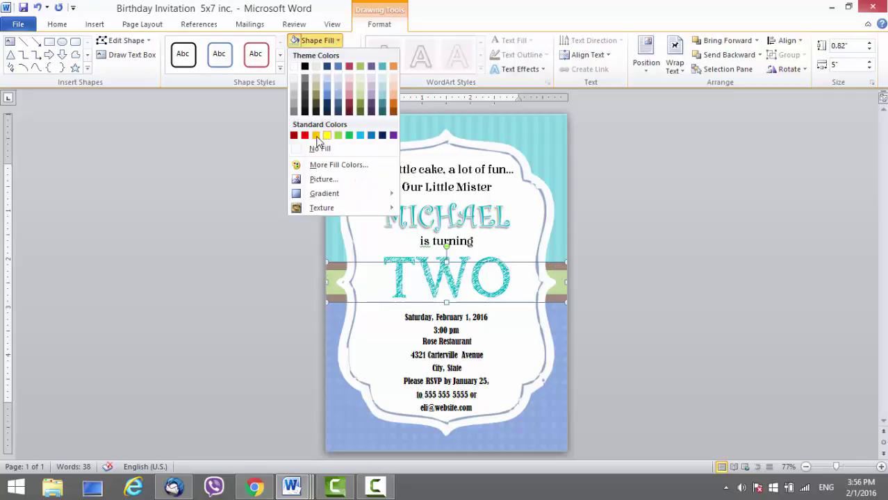
click(317, 136)
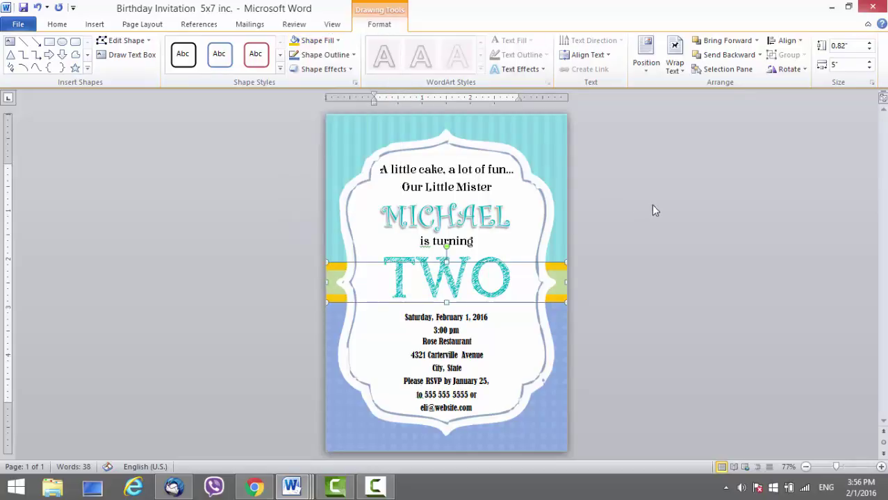
click(575, 254)
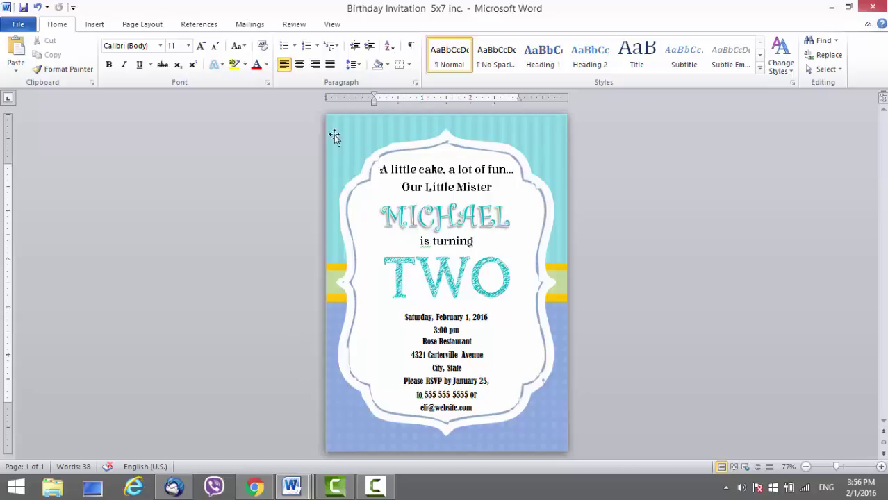
Step: View the green two-per-page MICHAEL invitation, then switch to the red ELISABETH window
mouse_move(291, 486)
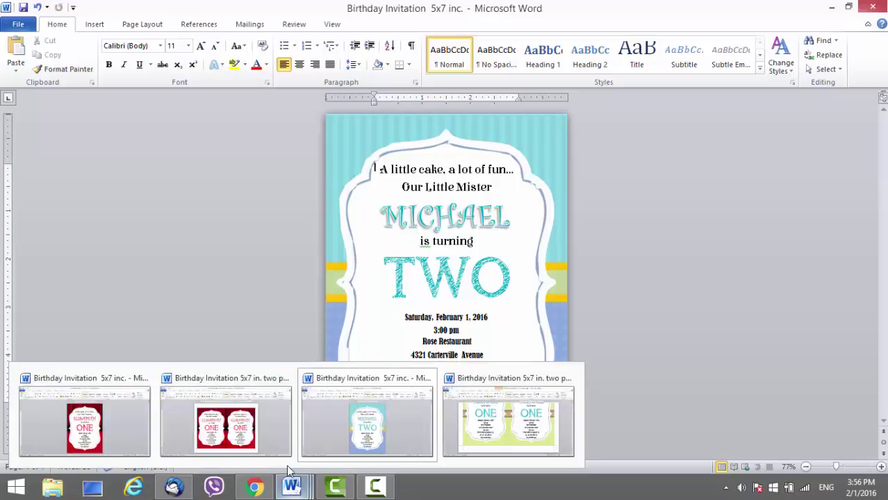
click(486, 410)
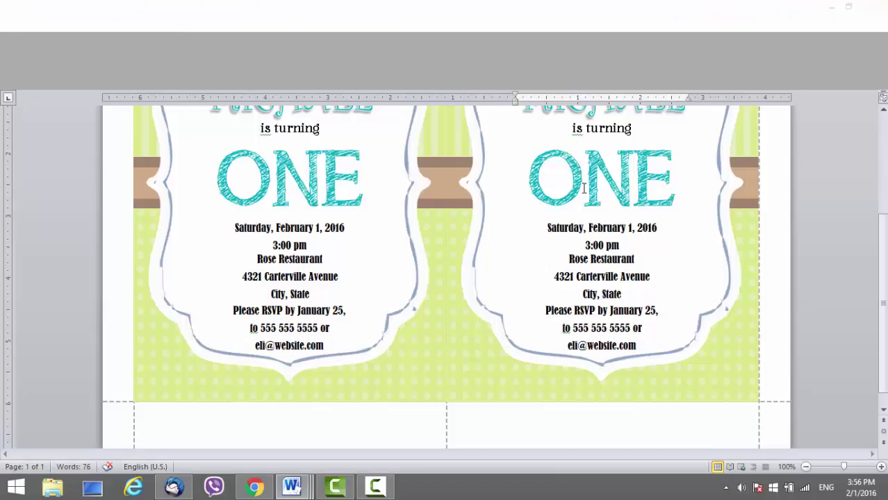
scroll(367, 201, up, 4)
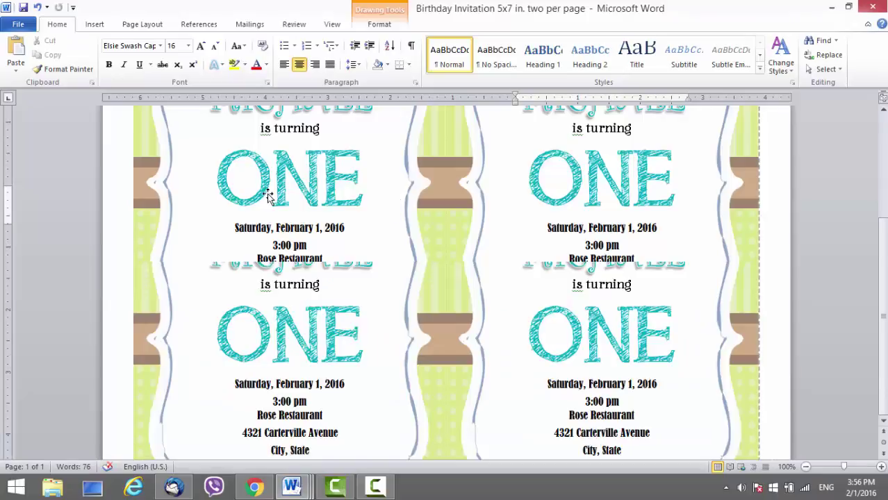
scroll(523, 187, up, 1)
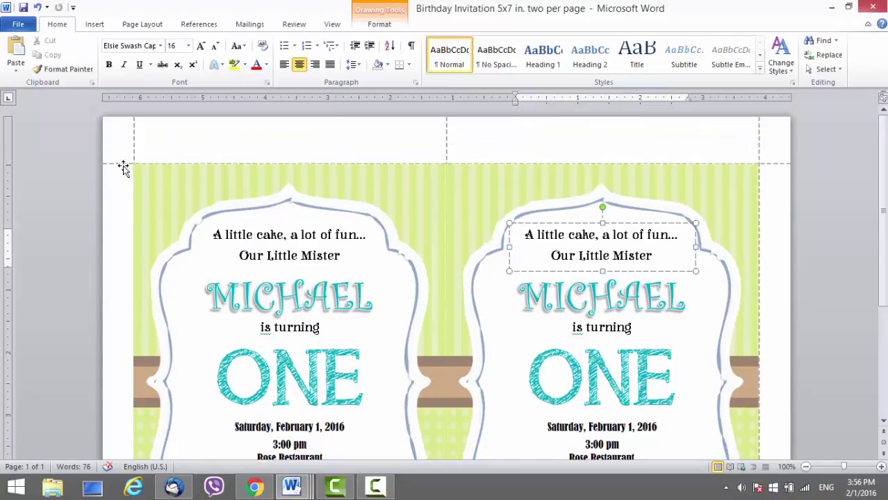
scroll(452, 193, down, 1)
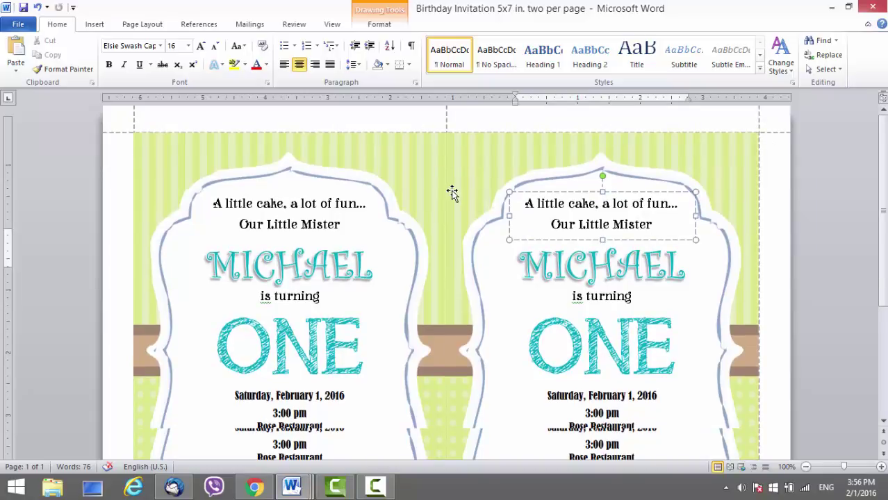
scroll(451, 193, down, 1)
scroll(451, 194, down, 1)
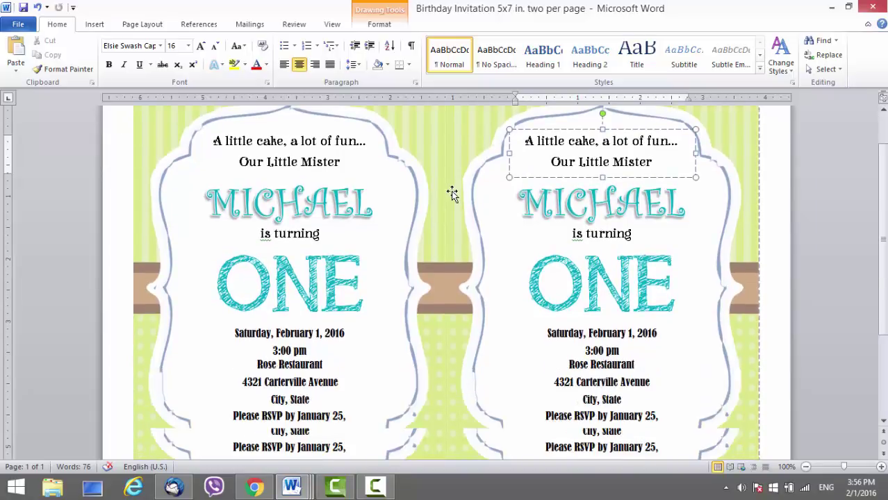
scroll(451, 194, down, 1)
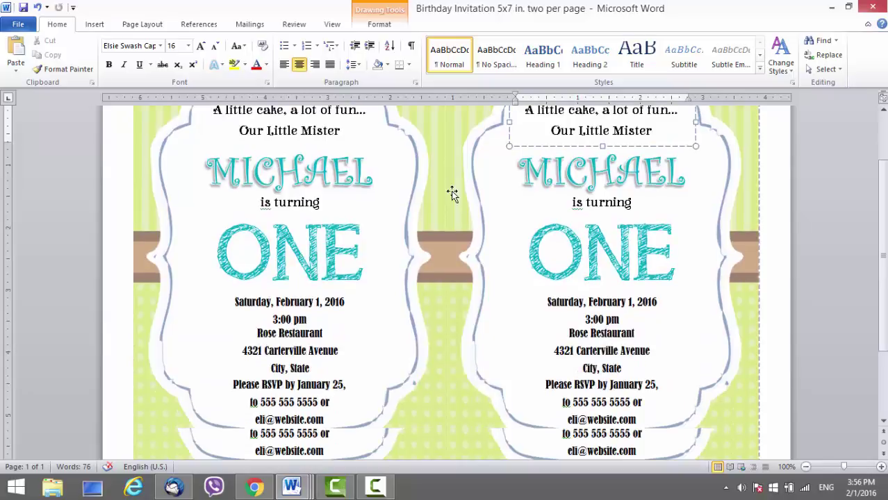
scroll(451, 193, down, 2)
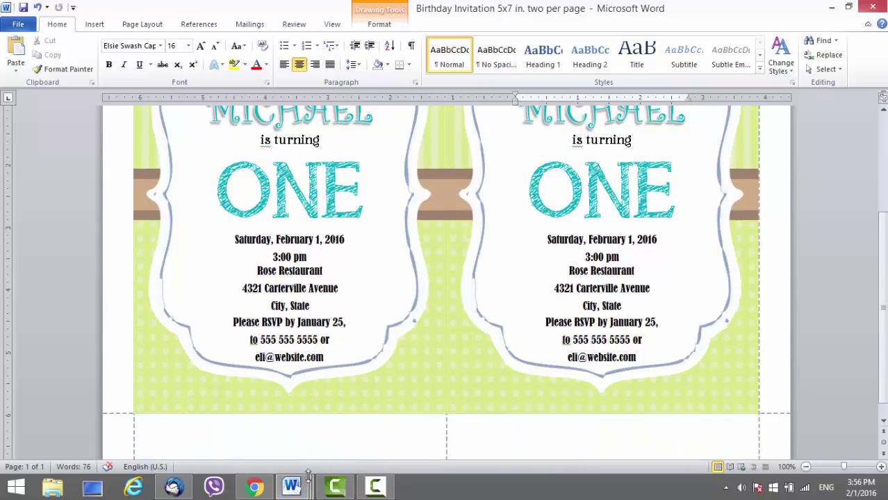
mouse_move(295, 479)
click(278, 448)
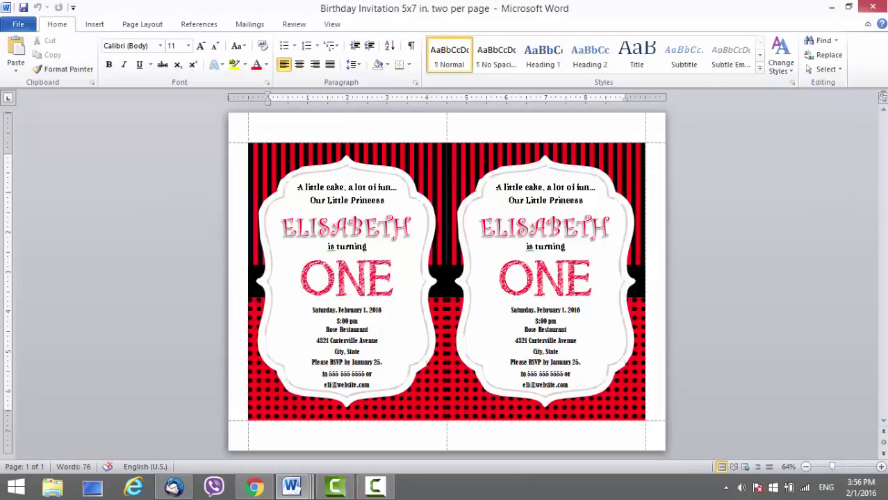
click(423, 151)
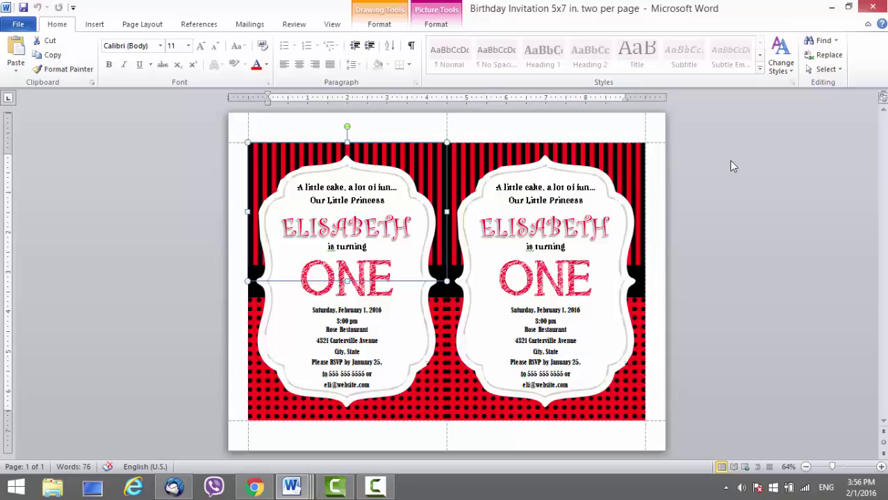
click(701, 158)
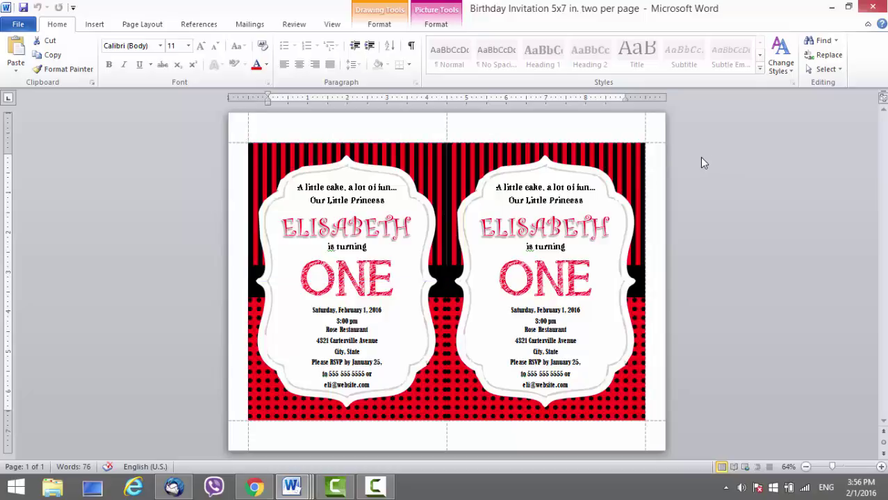